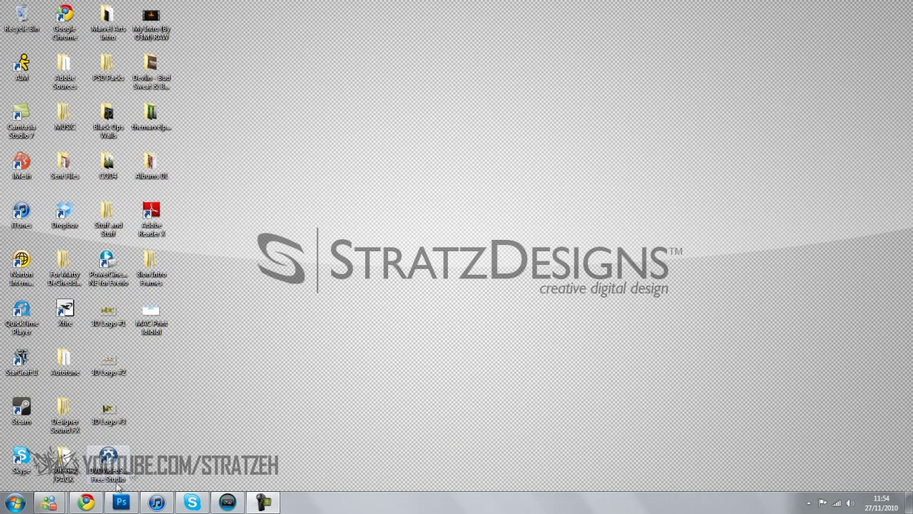
Switch to Photoshop and delete the existing logo layer, Layer 2, from the Untitled-1 document
click(121, 502)
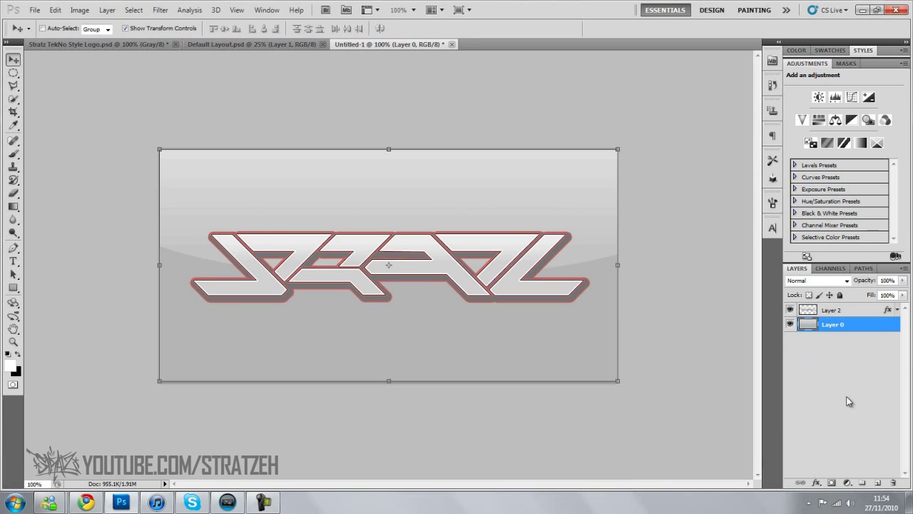
click(848, 402)
click(836, 311)
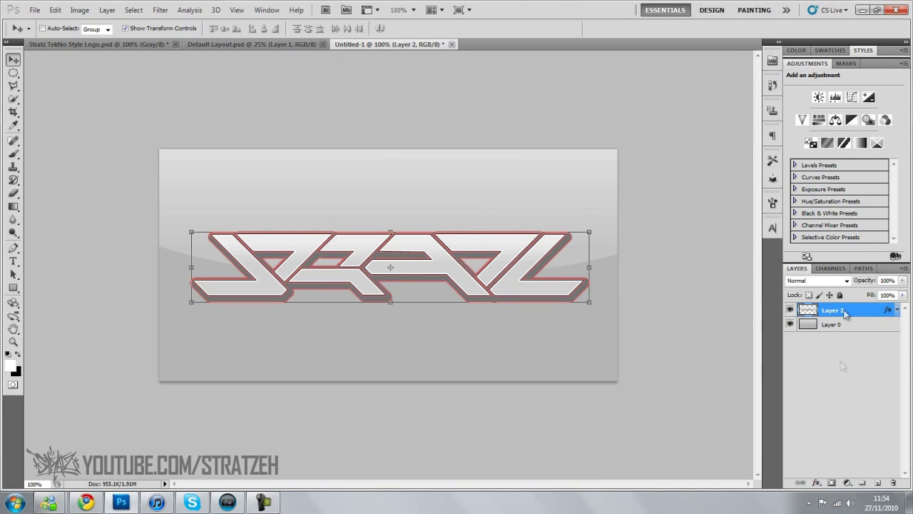
double_click(884, 66)
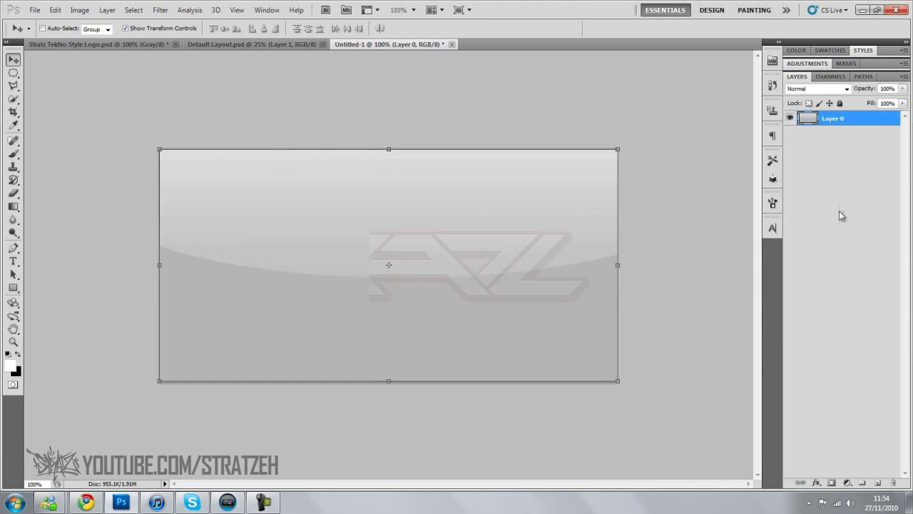
click(839, 222)
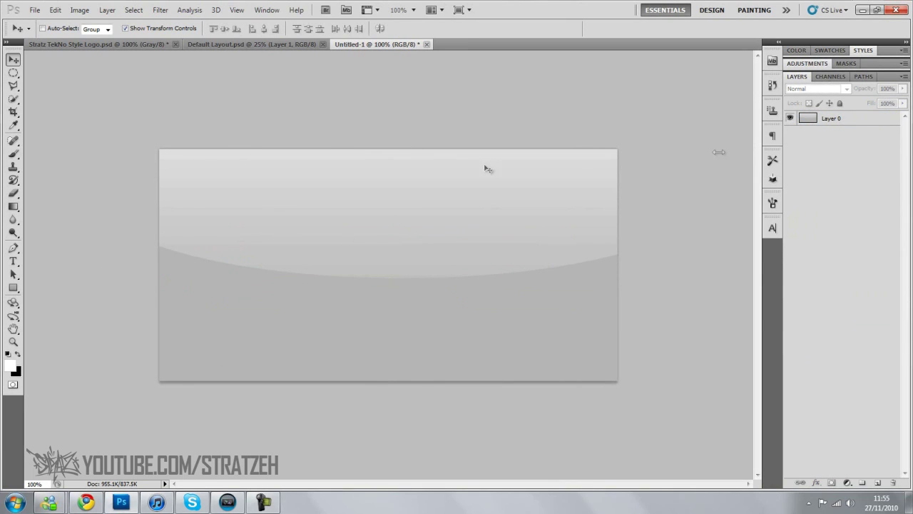
Copy the complete black logo from Stratz TekNo Style Logo.psd as one merged image and paste it above Layer 0 in Untitled-1
click(843, 120)
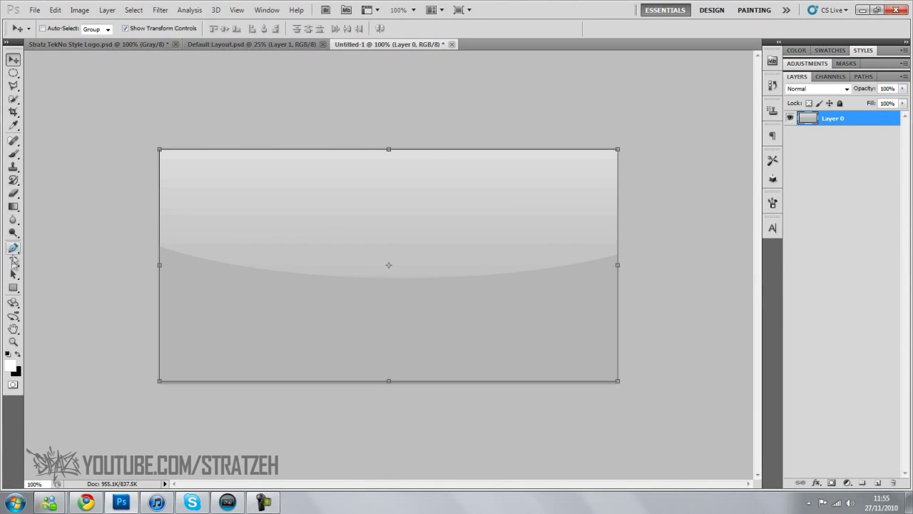
key(t)
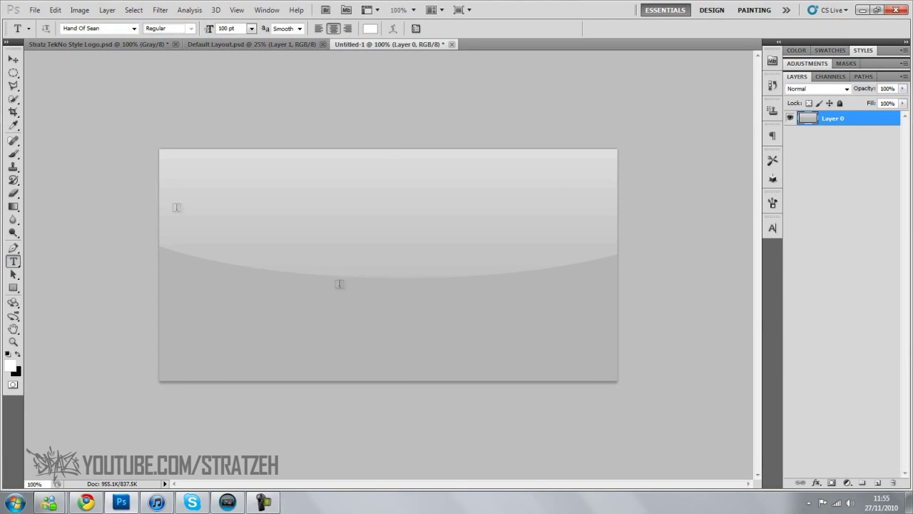
click(13, 60)
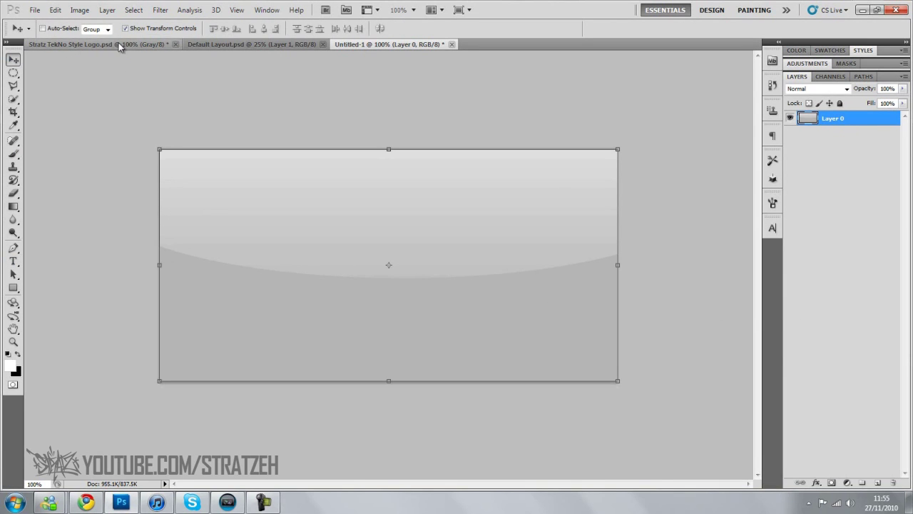
click(118, 44)
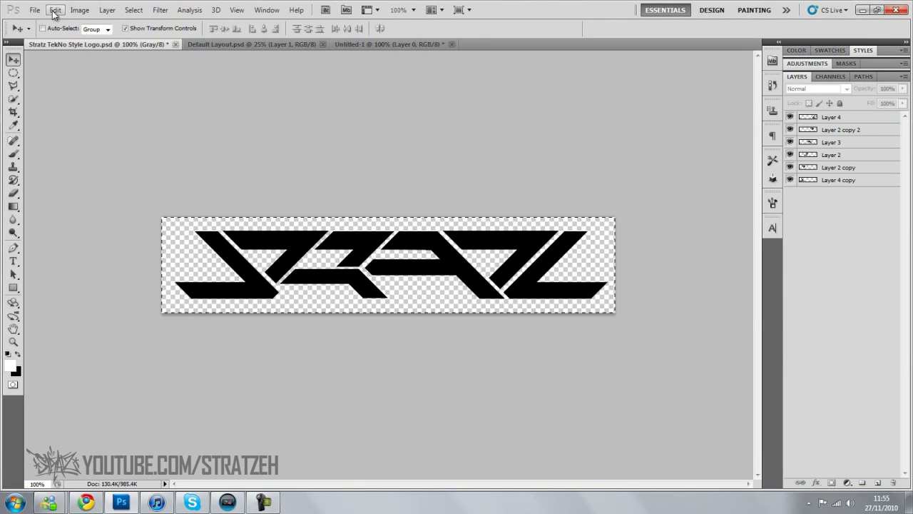
click(55, 10)
click(85, 102)
click(408, 44)
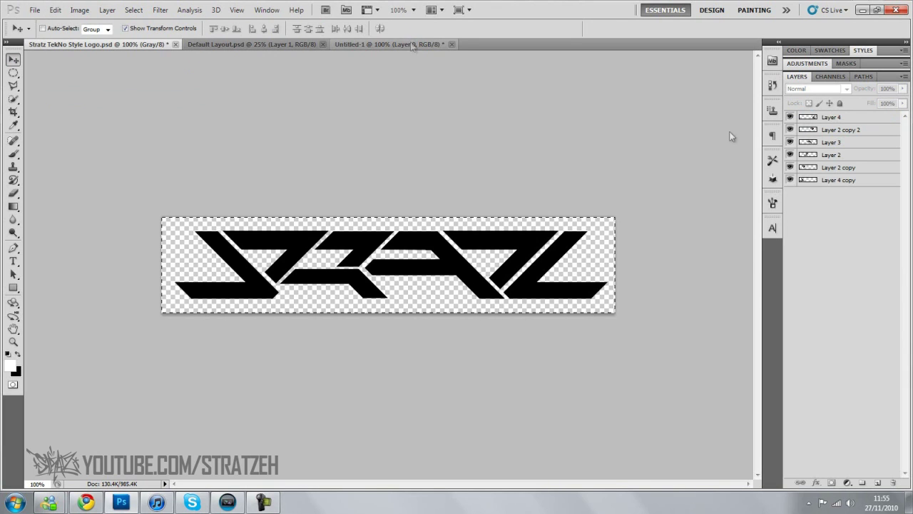
key(ctrl+v)
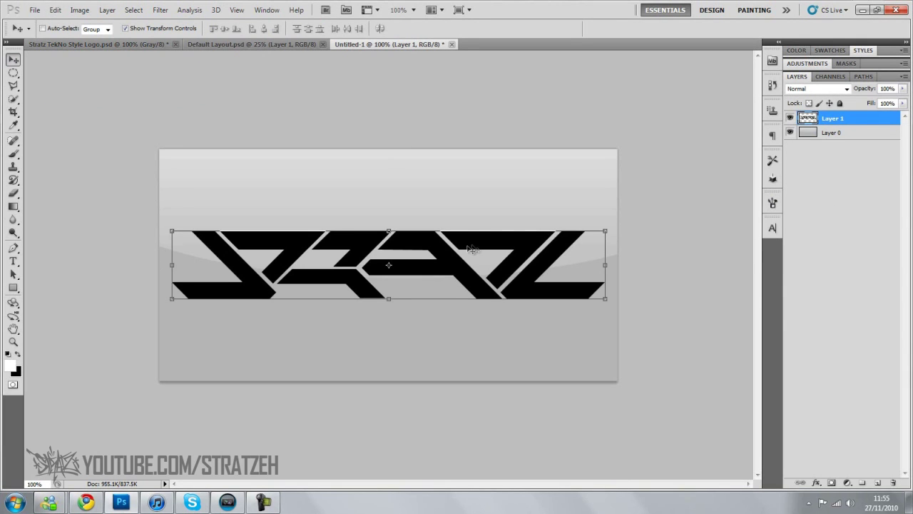
Scale the pasted logo proportionally about its centre to about 90.68%
click(607, 300)
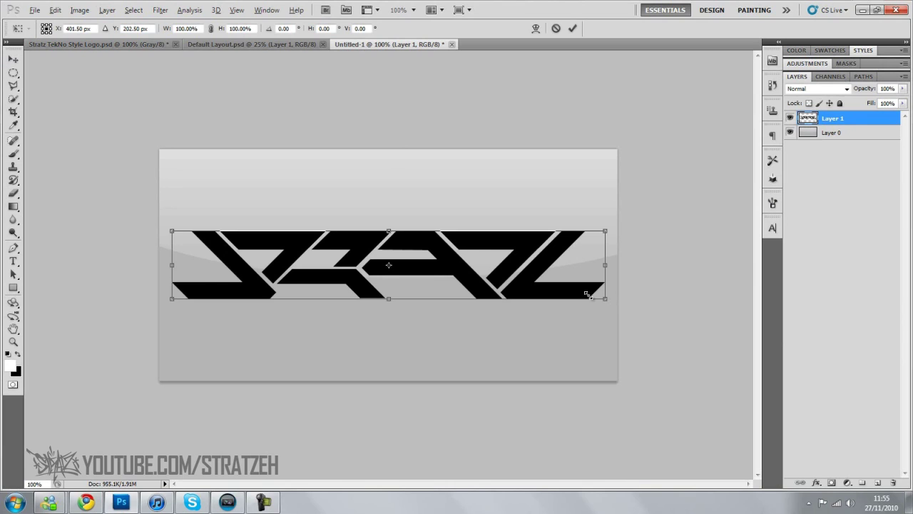
drag(587, 295, 592, 295)
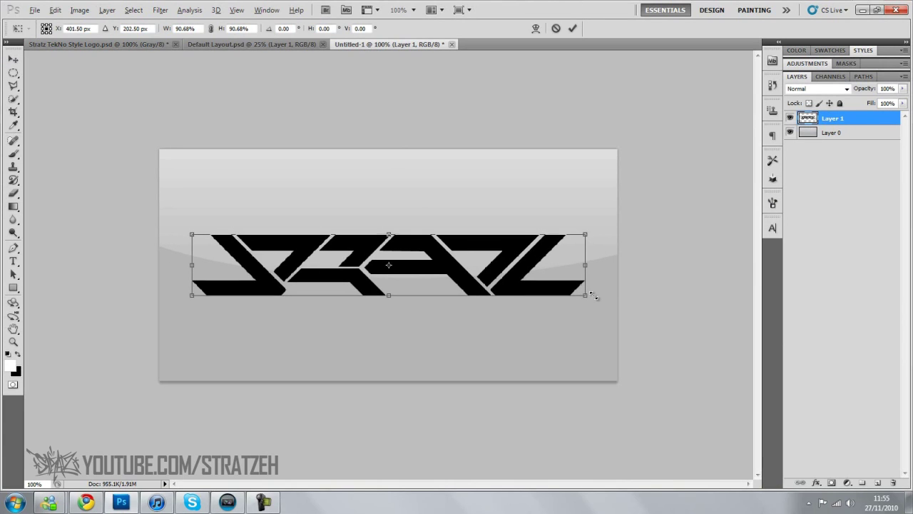
key(Return)
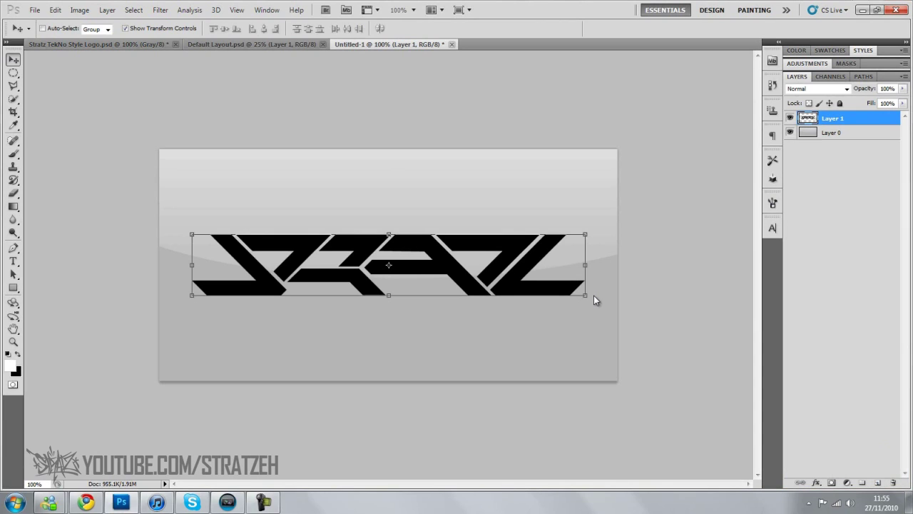
Add a linear Gradient Overlay to the logo layer and set the gradient's starting colour stop to light grey
click(817, 483)
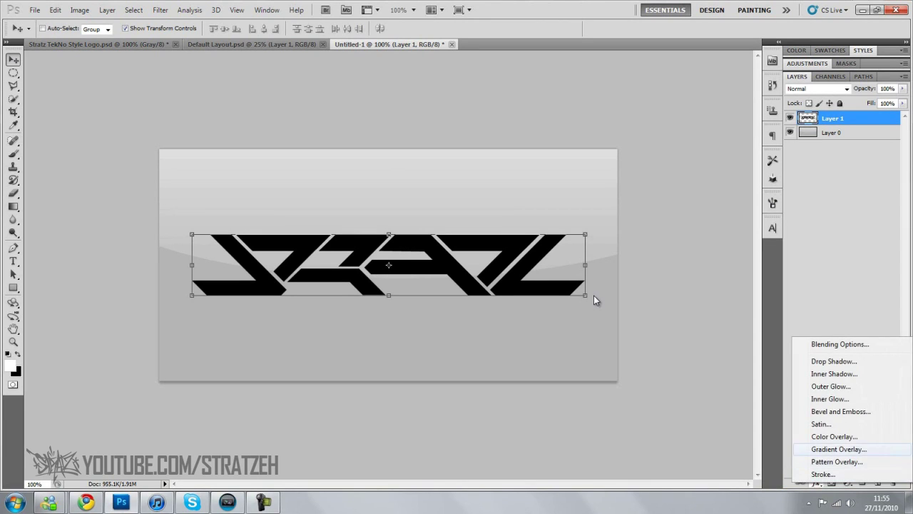
click(839, 449)
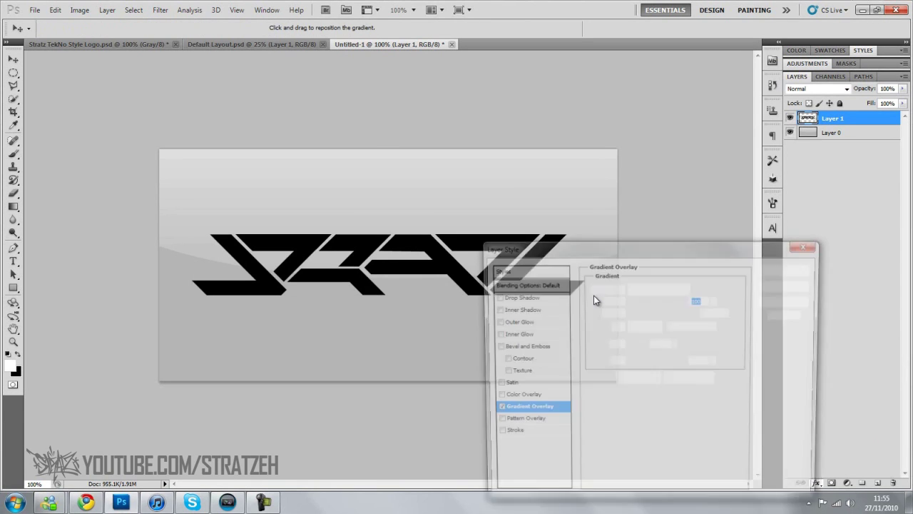
click(660, 312)
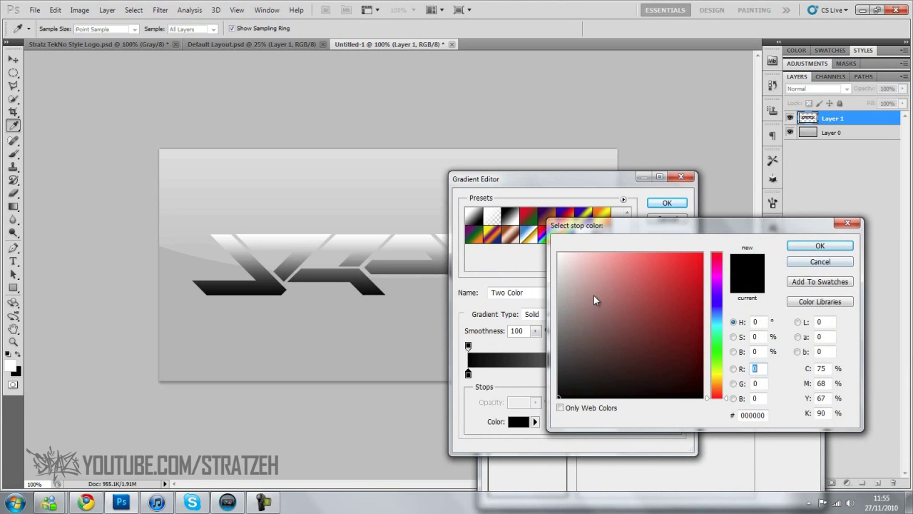
click(821, 262)
mouse_move(570, 178)
mouse_down()
mouse_move(393, 127)
mouse_move(267, 116)
mouse_up()
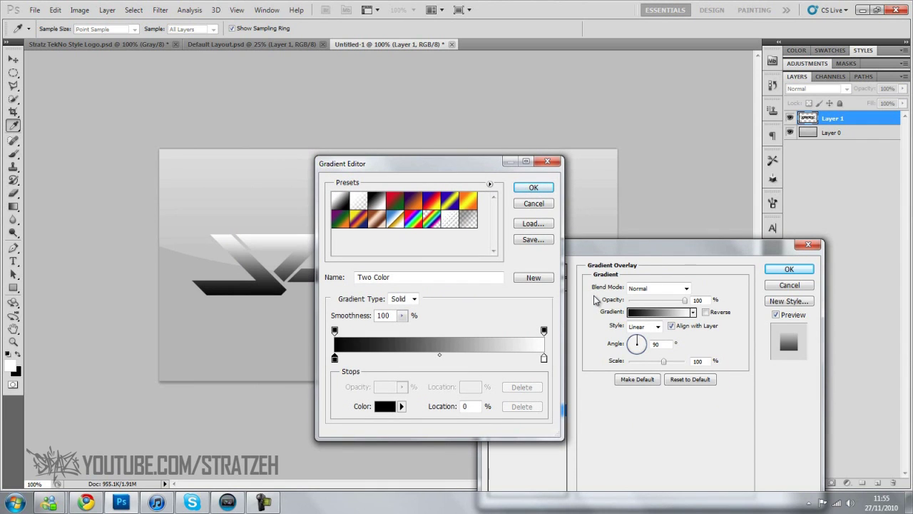
click(335, 358)
click(385, 406)
mouse_move(589, 265)
mouse_down()
mouse_move(559, 262)
mouse_move(558, 301)
mouse_move(559, 288)
mouse_up()
key(Return)
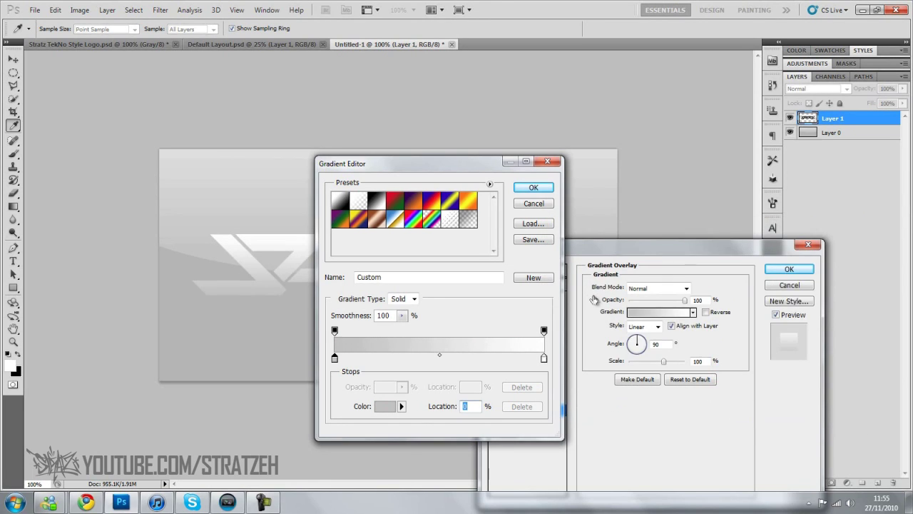
Set the gradient's end colour stop at 100% to eeeeee and accept the gradient
click(544, 359)
click(385, 406)
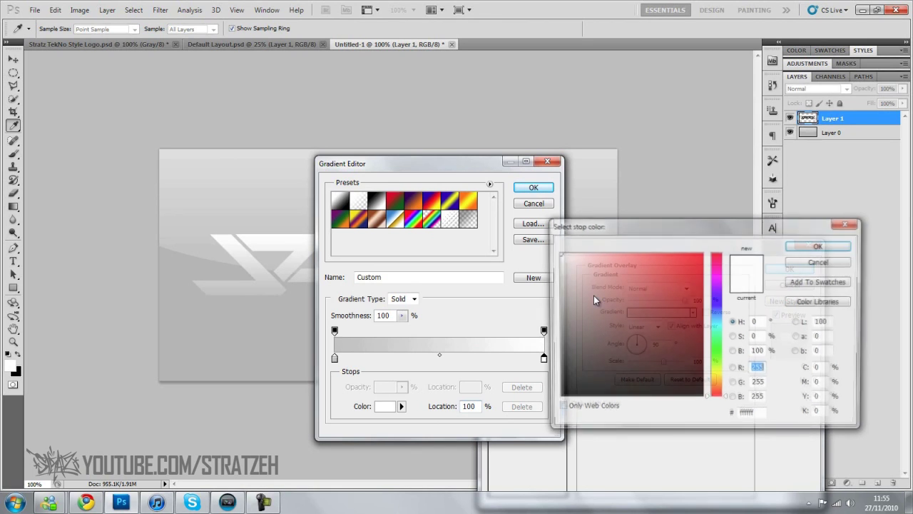
drag(558, 269, 558, 261)
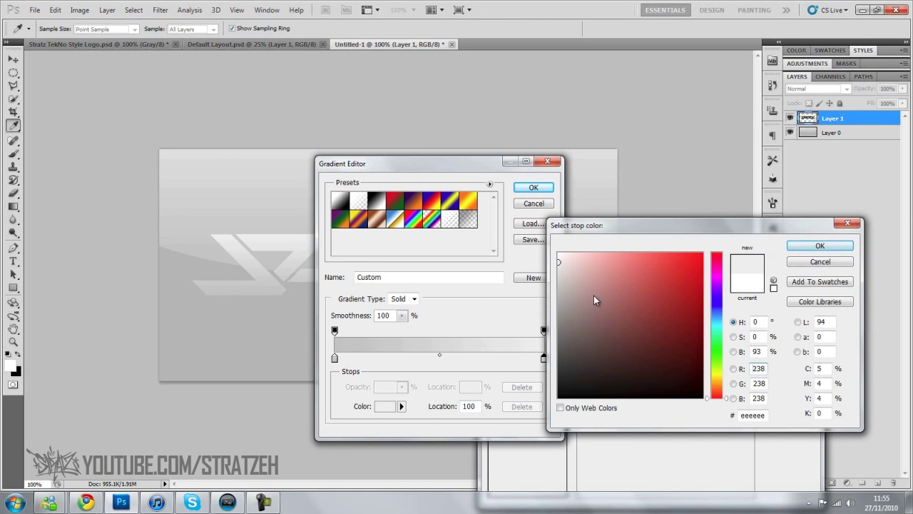
key(Return)
key(Return)
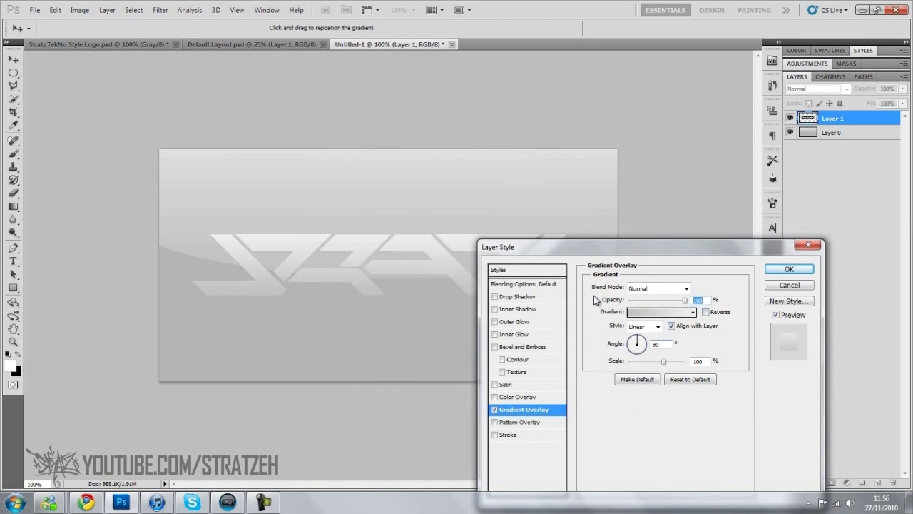
Add a black stroke 1 px wide around the outside of the logo
click(508, 435)
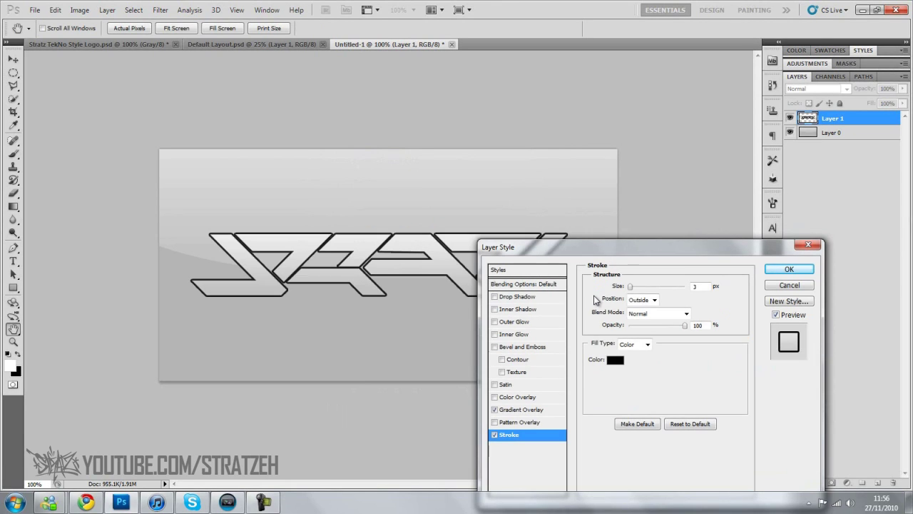
text(1)
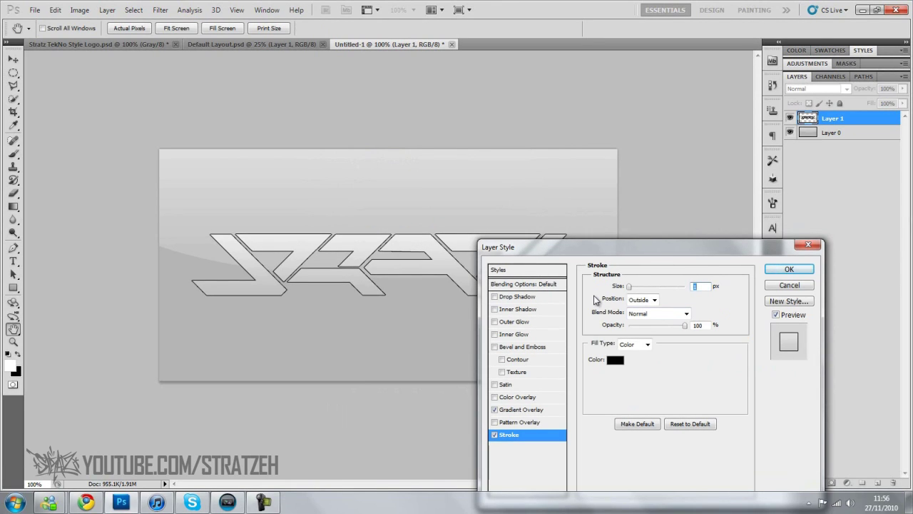
Add an Inner Shadow to the logo with Normal blend mode, white colour ffffff and 100% opacity
key(ctrl+2)
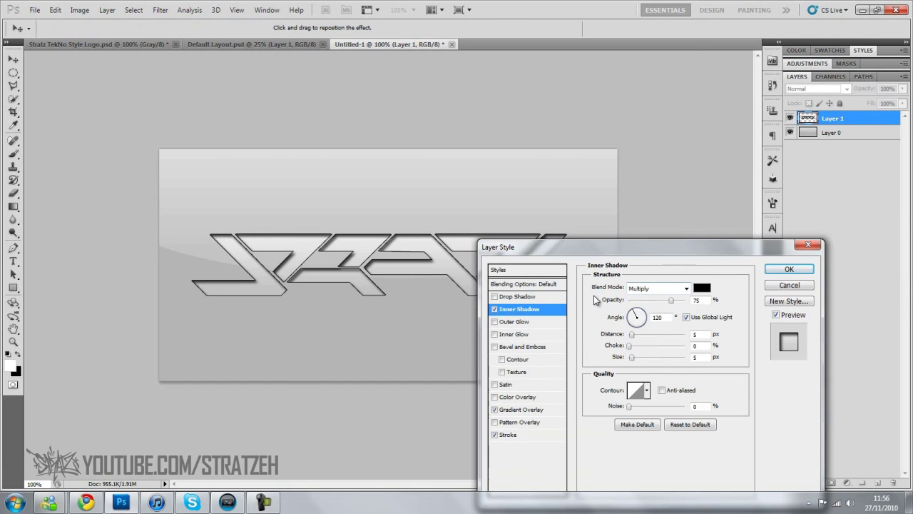
click(659, 289)
click(657, 5)
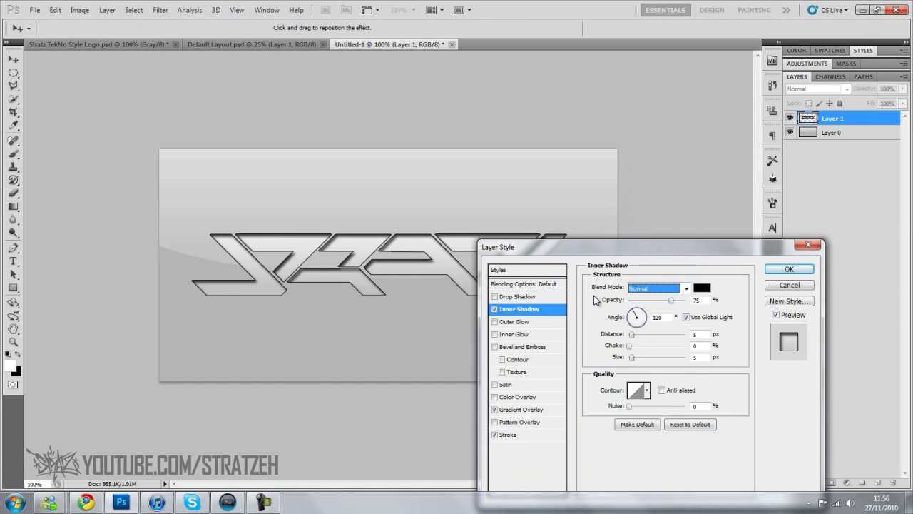
click(700, 289)
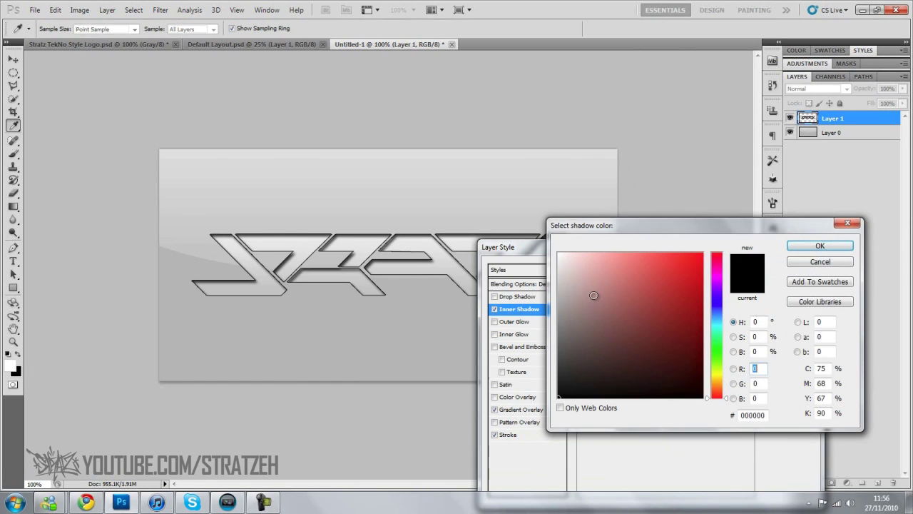
key(w)
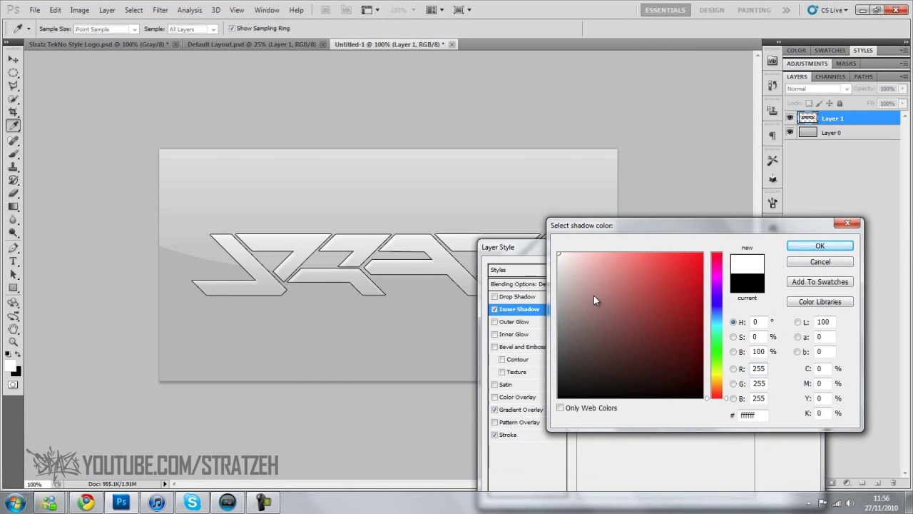
key(Return)
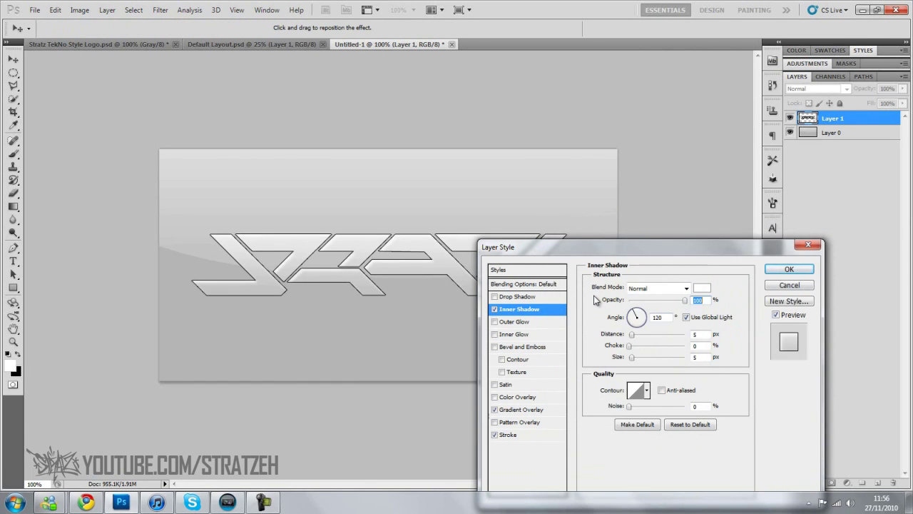
Set the inner shadow's choke to 100%, distance to 0 px and size to 2 px
drag(630, 346, 686, 346)
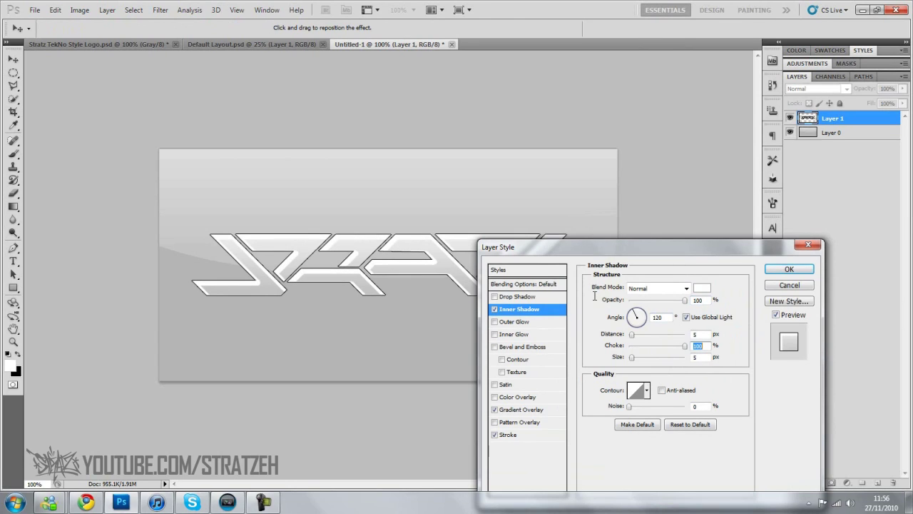
key(shift+Tab)
text(0)
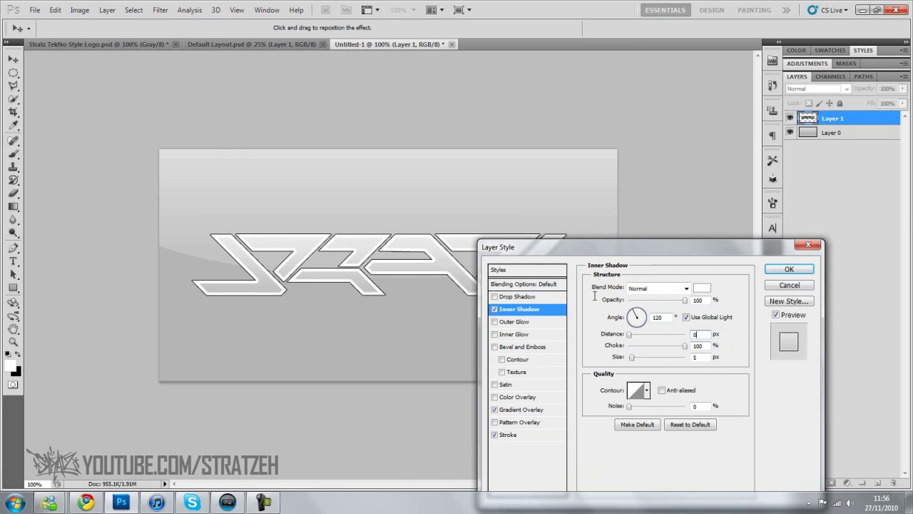
double_click(696, 356)
key(Down)
key(Down)
key(Down)
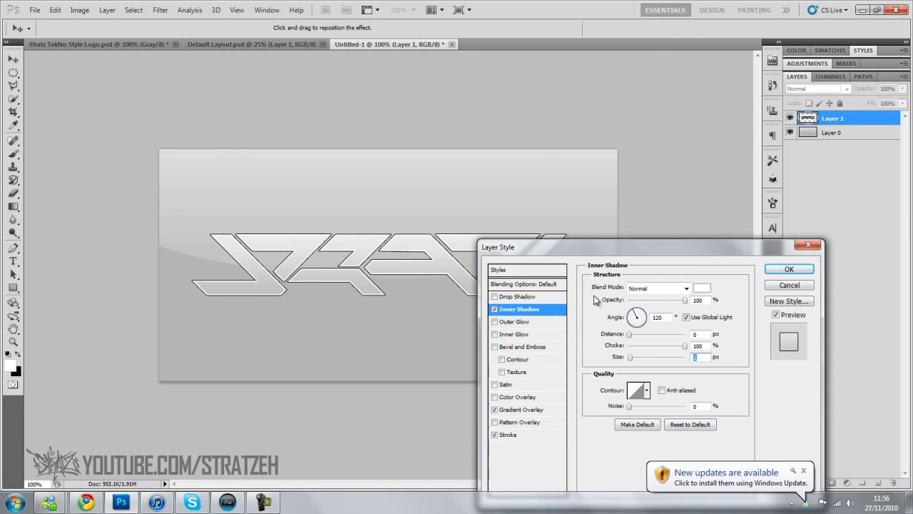
text(2)
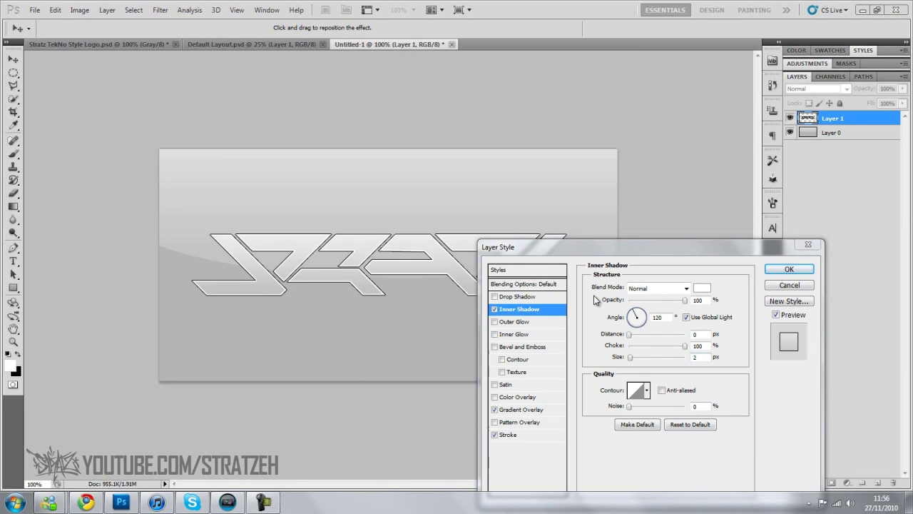
click(595, 298)
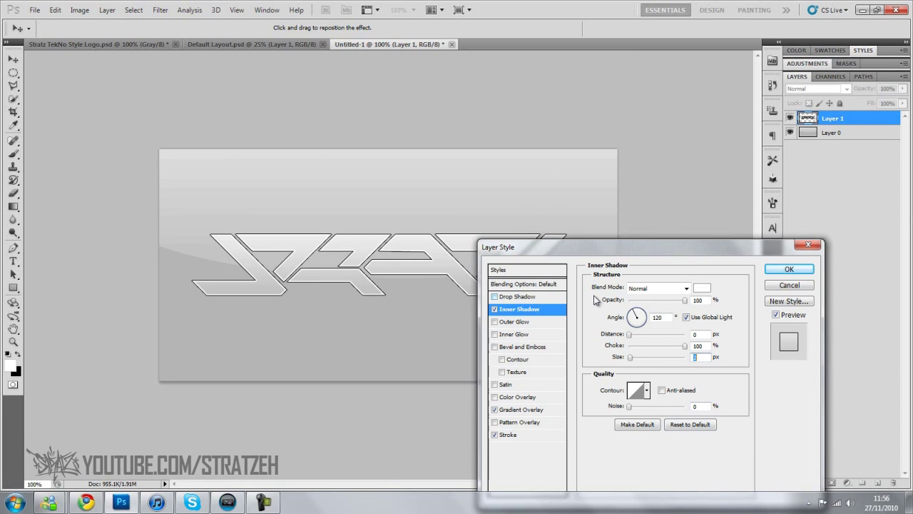
Add a Drop Shadow to the logo with Normal blend mode, 100% opacity, 100% spread and 7 px size
click(495, 297)
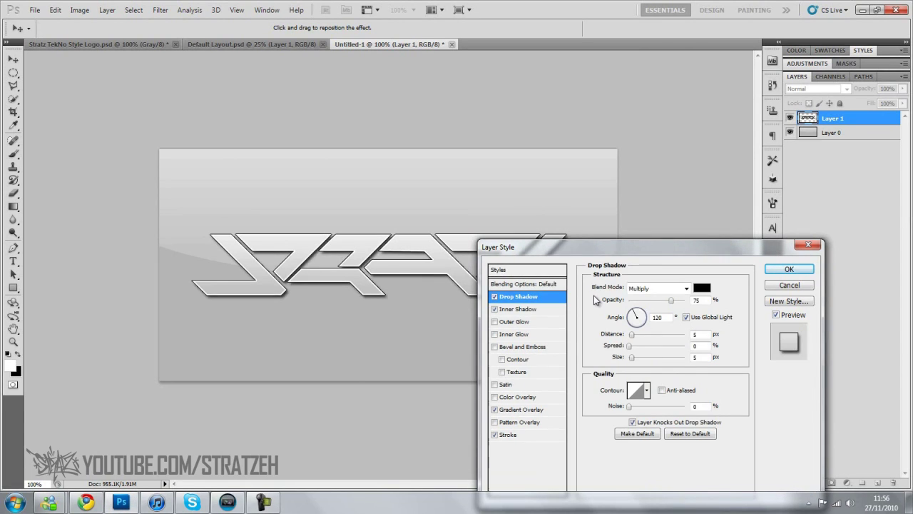
drag(671, 300, 687, 300)
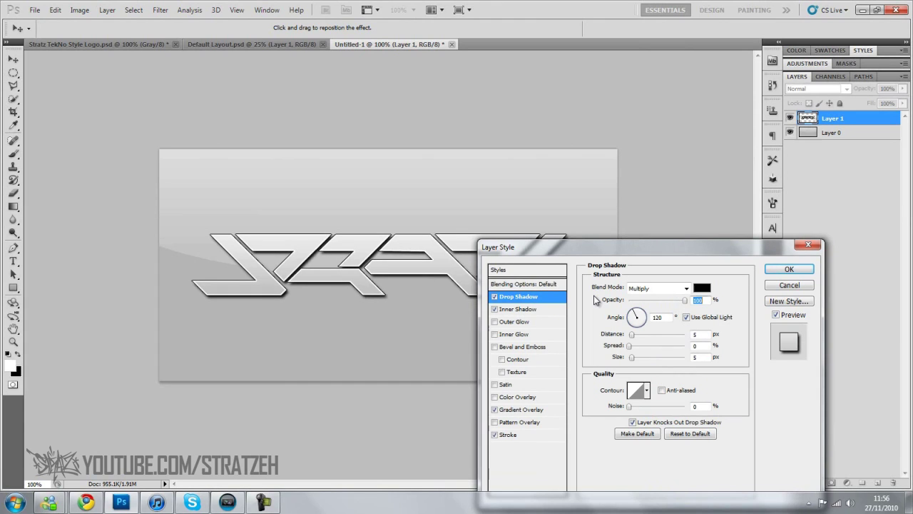
click(685, 288)
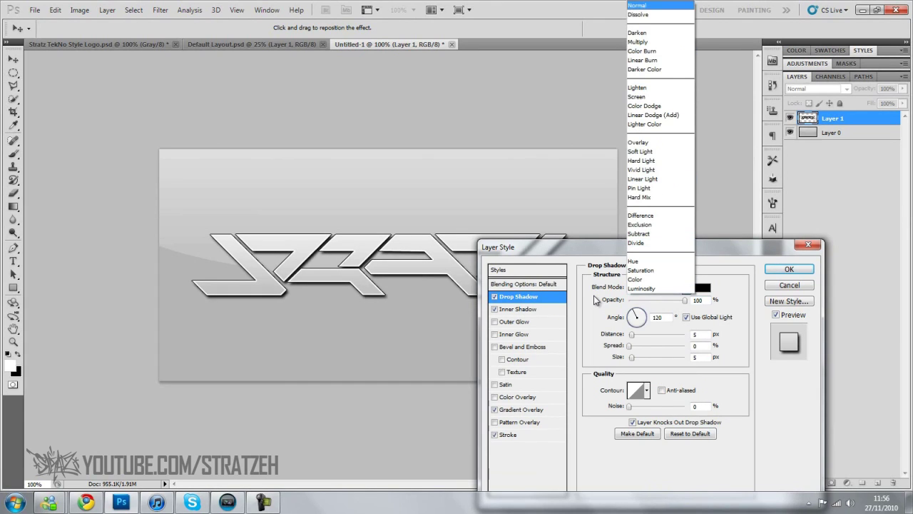
click(642, 5)
click(685, 300)
drag(629, 346, 685, 346)
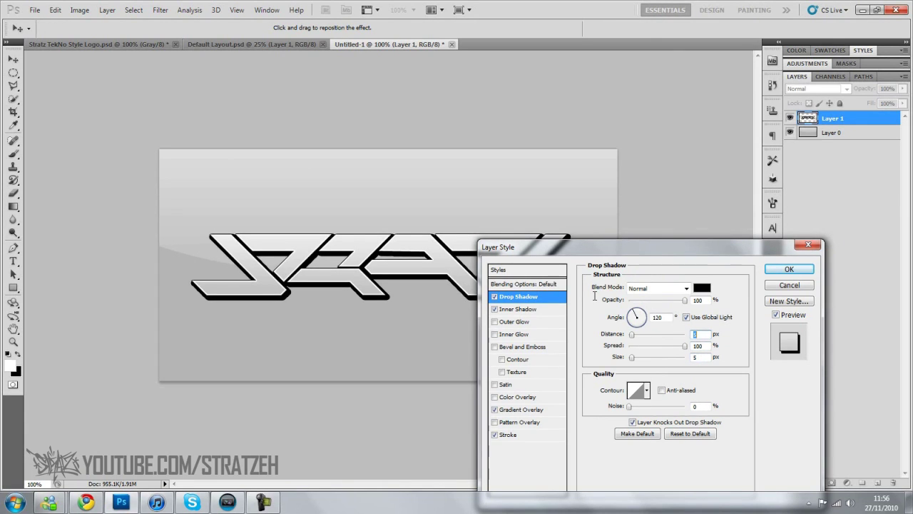
key(Tab)
key(Tab)
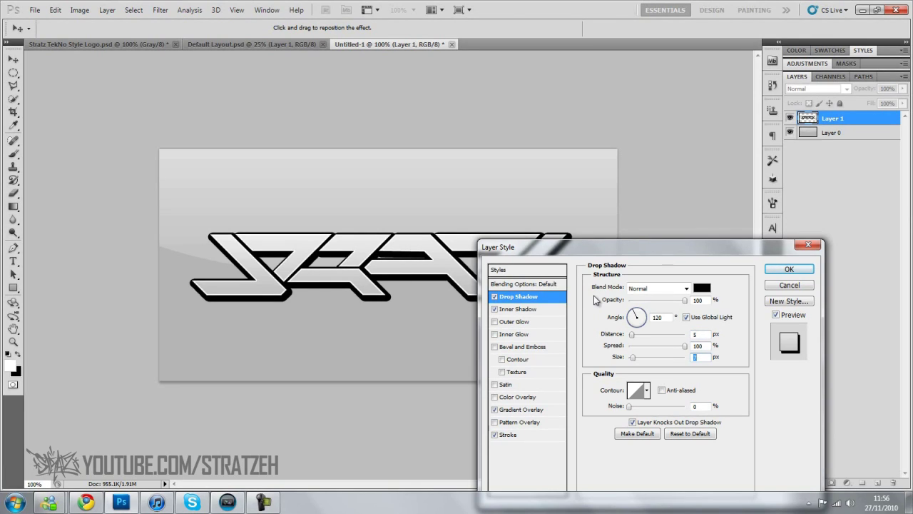
Set the drop shadow's colour to mid grey 6c6c6c
click(702, 288)
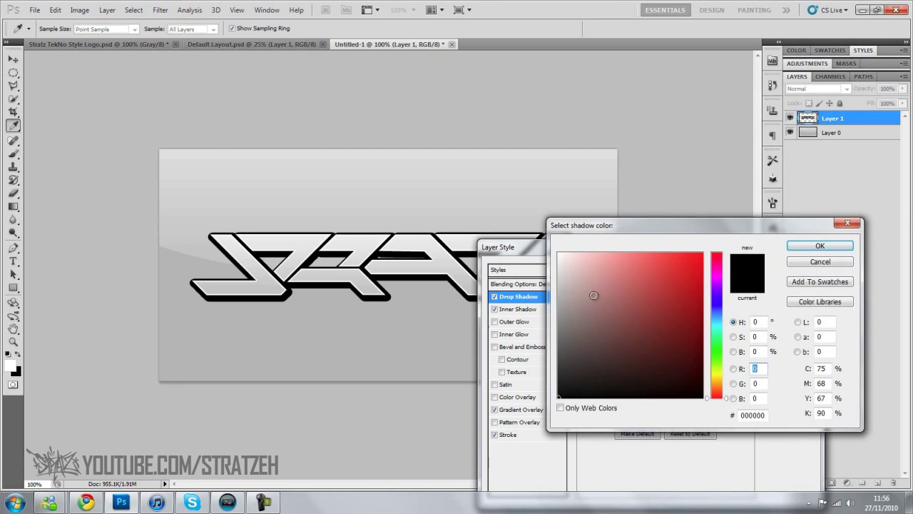
mouse_move(559, 254)
mouse_down()
mouse_move(558, 282)
mouse_move(607, 335)
mouse_move(558, 336)
mouse_up()
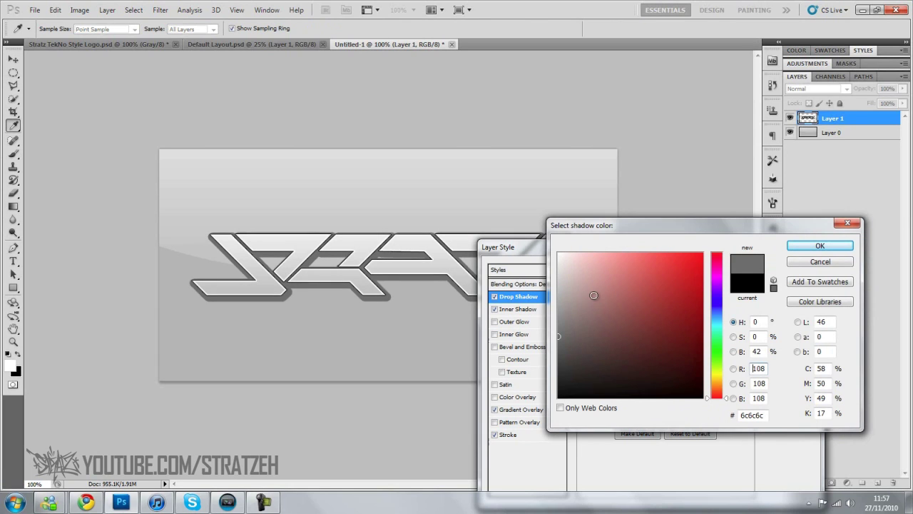
key(Return)
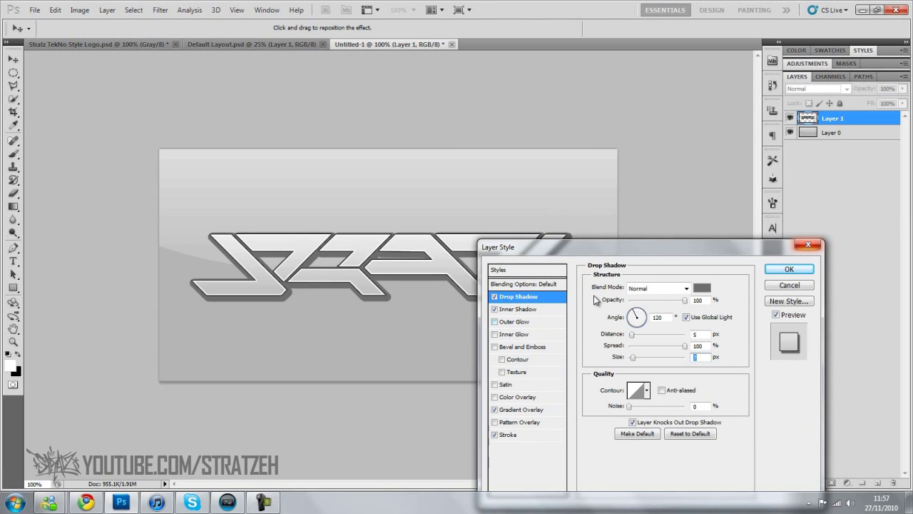
Add an Outer Glow to the logo with Normal blend mode
click(515, 322)
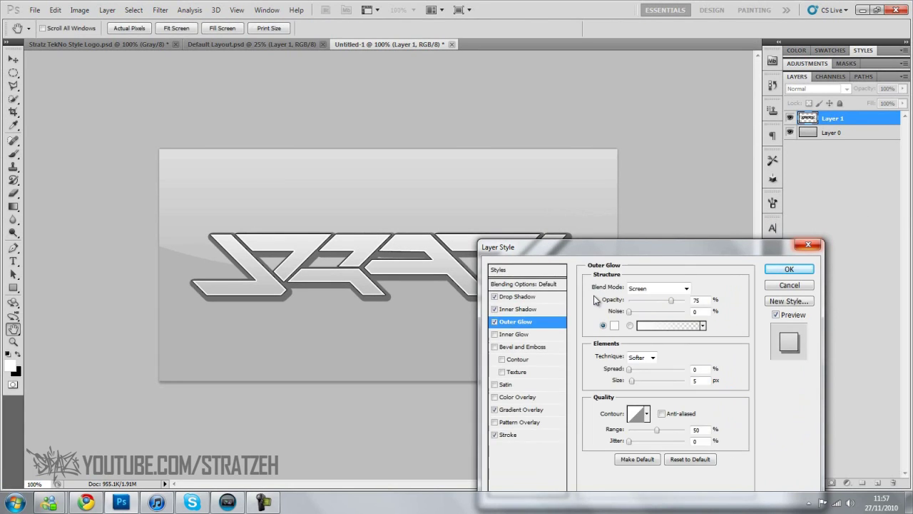
click(660, 289)
key(Up)
key(Up)
key(Up)
key(Up)
key(Up)
key(Up)
key(Up)
key(Up)
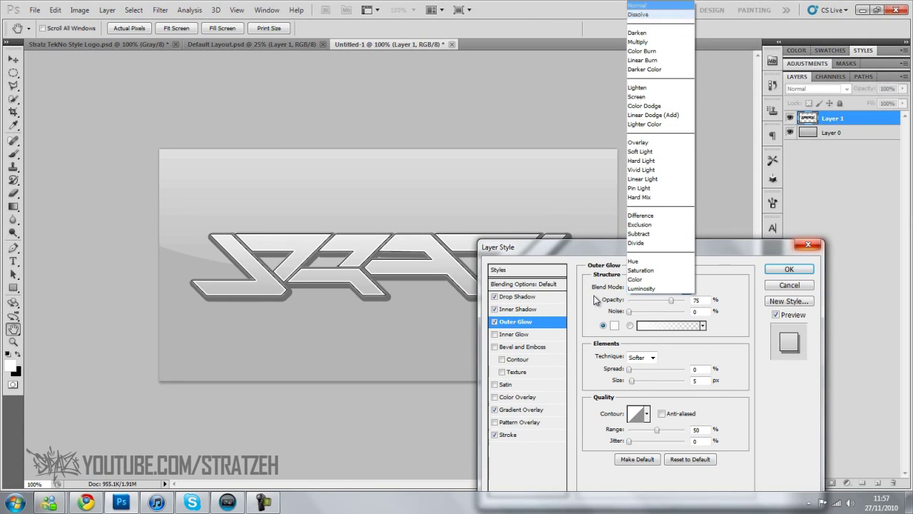
key(Return)
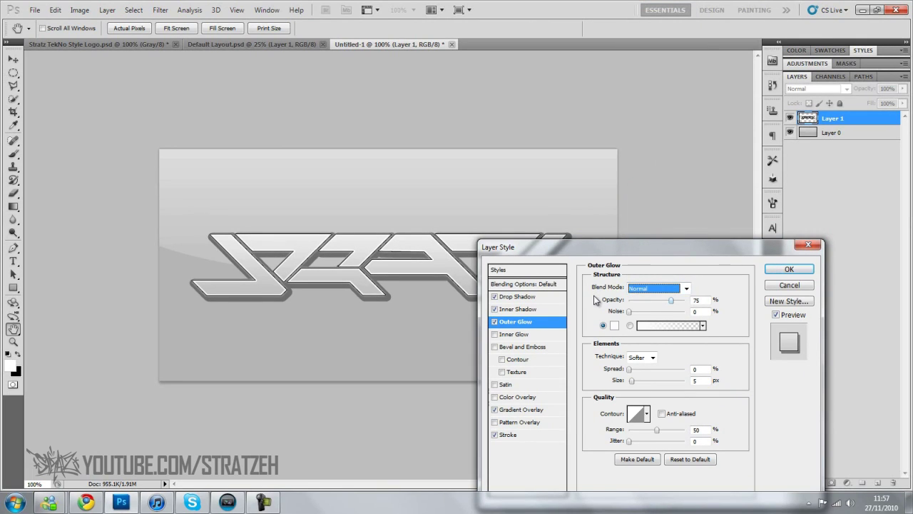
Set the outer glow's opacity to 100% and its colour to bright green with hue 106°, saturation 72% and brightness 100%
key(Tab)
key(shift+Up)
key(shift+Up)
key(shift+Up)
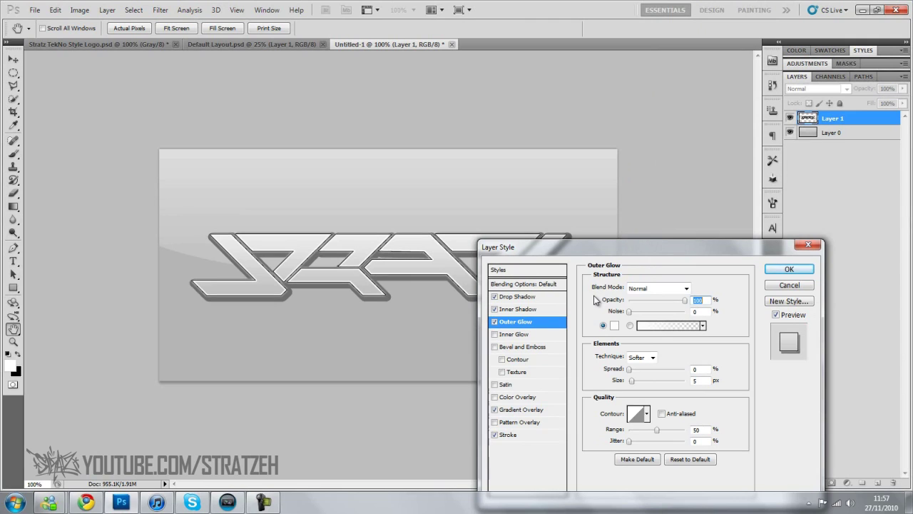
click(614, 326)
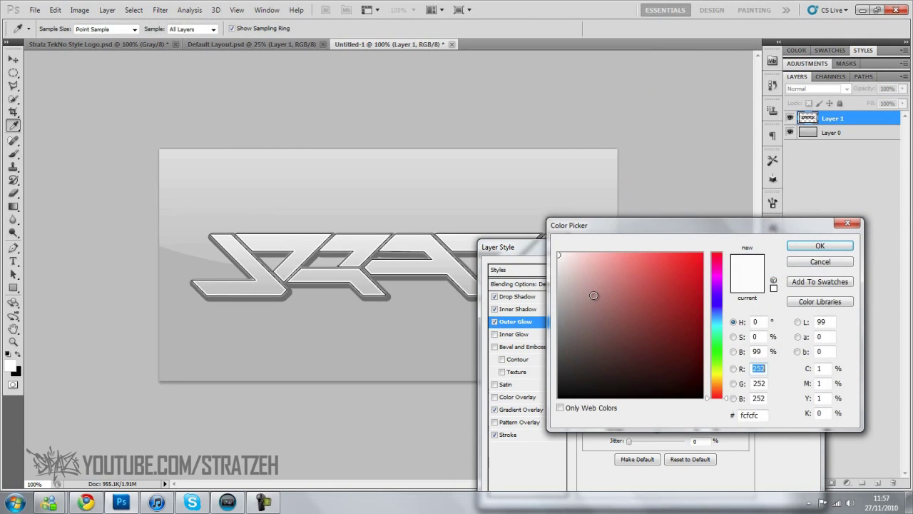
mouse_move(698, 289)
mouse_down()
mouse_move(623, 252)
mouse_move(647, 253)
mouse_up()
drag(717, 357, 717, 355)
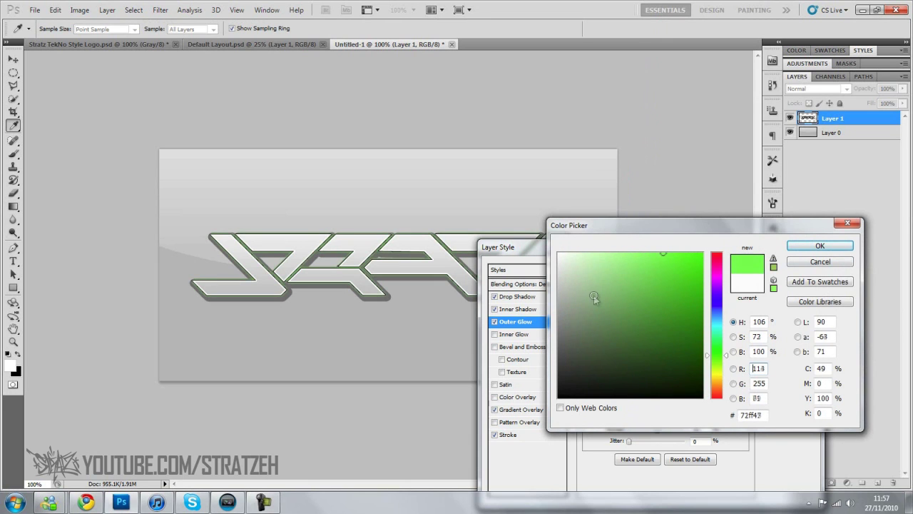
key(Return)
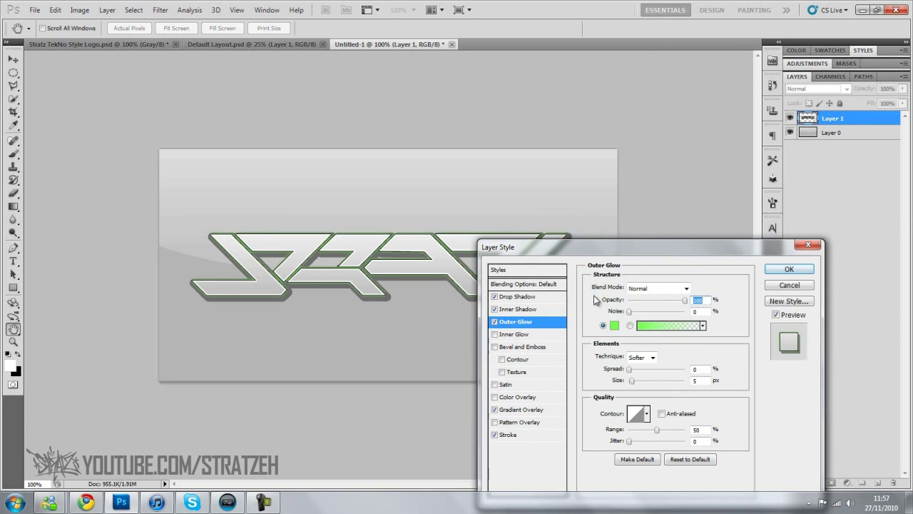
Set the outer glow's spread to 100% and size to 2 px, and apply the layer style
key(Tab)
key(Tab)
text(100)
key(Tab)
text(1)
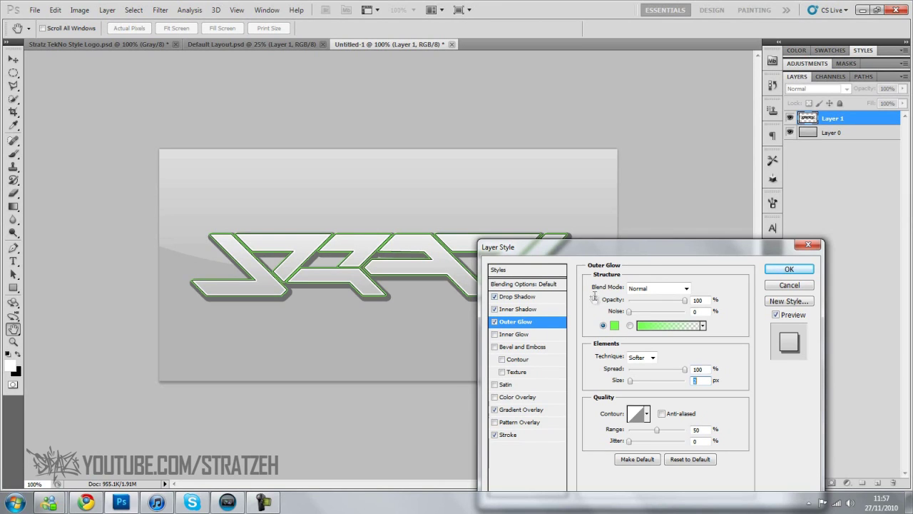
key(Return)
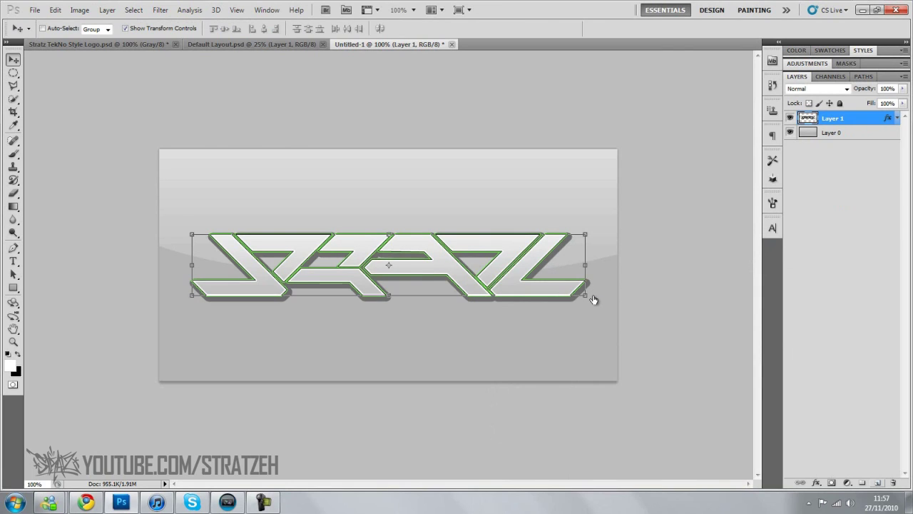
Duplicate the styled logo layer and merge the copy with the original into a single layer
key(ctrl+j)
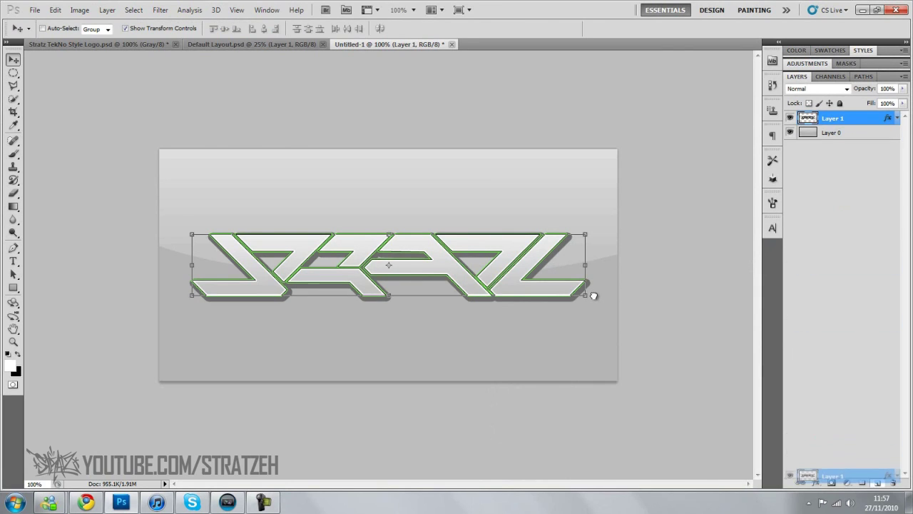
key(alt+shift+bracketleft)
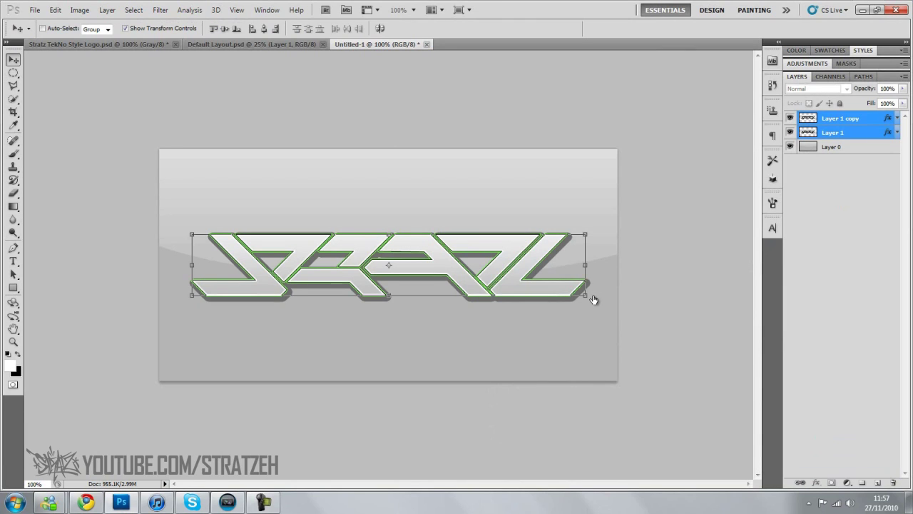
right_click(840, 131)
click(841, 376)
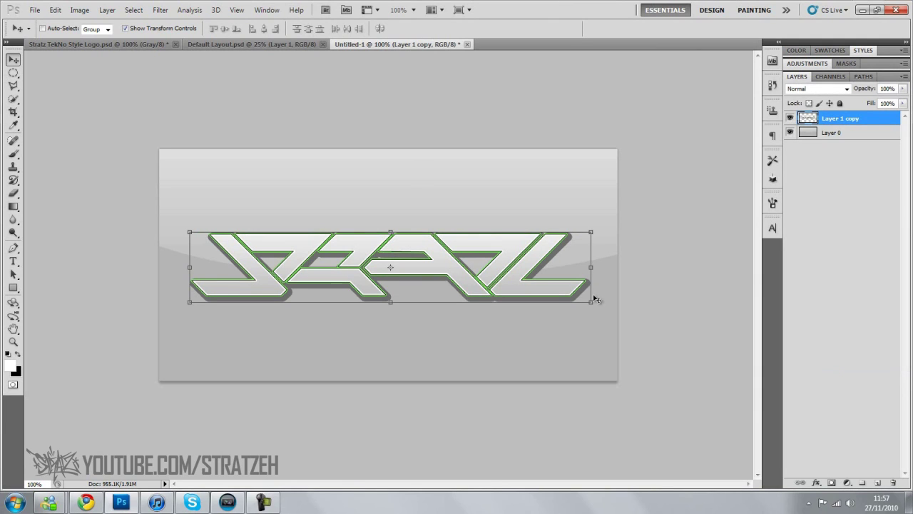
Add a 1 px outside stroke in light green 81ff59 to the merged logo layer
click(817, 483)
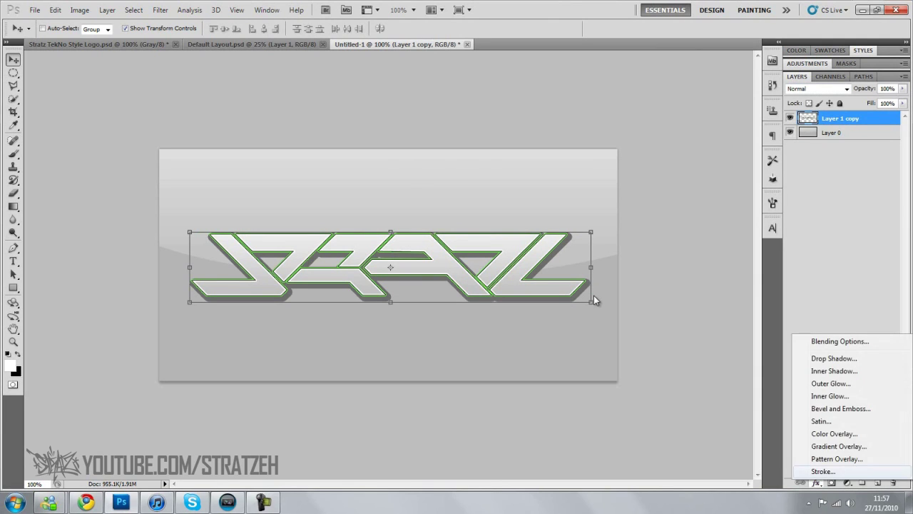
click(823, 472)
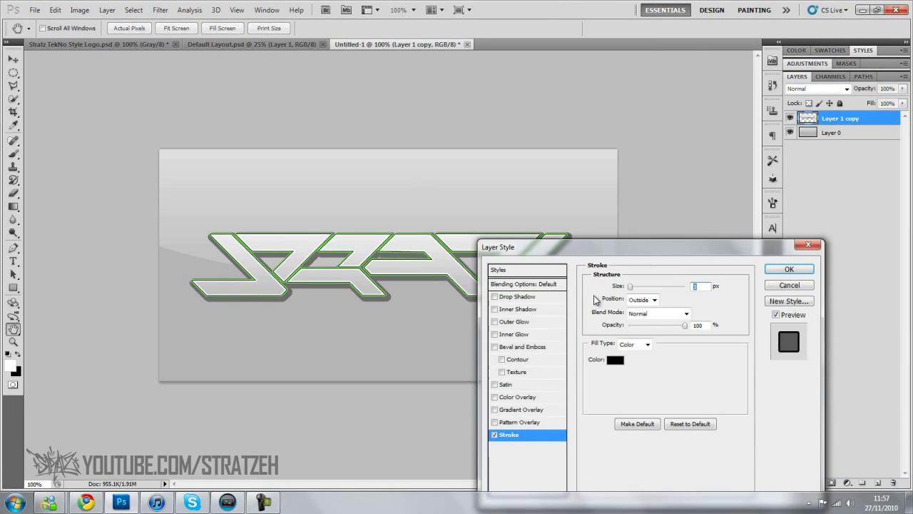
click(615, 360)
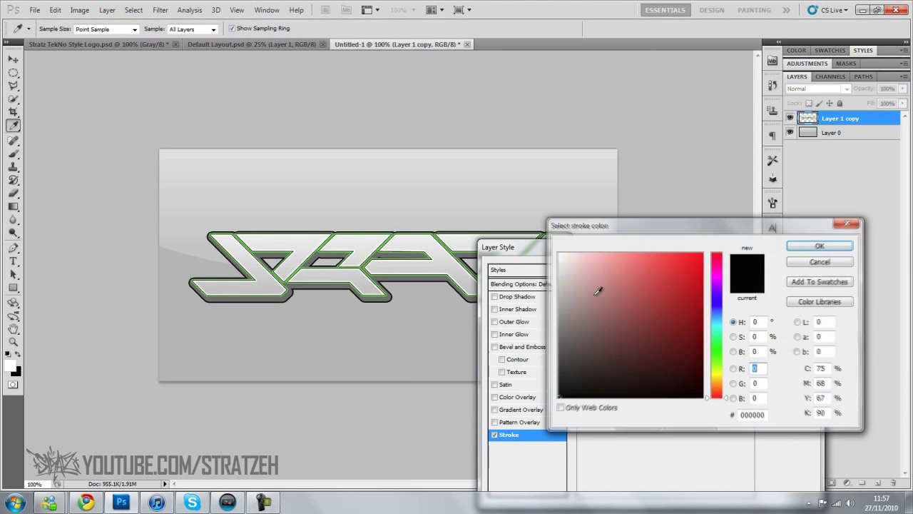
click(466, 273)
click(458, 290)
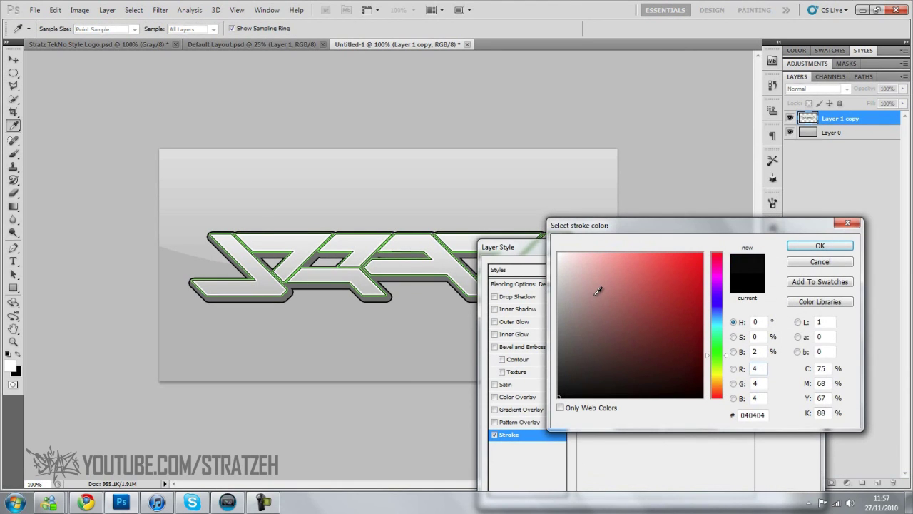
drag(458, 291, 466, 273)
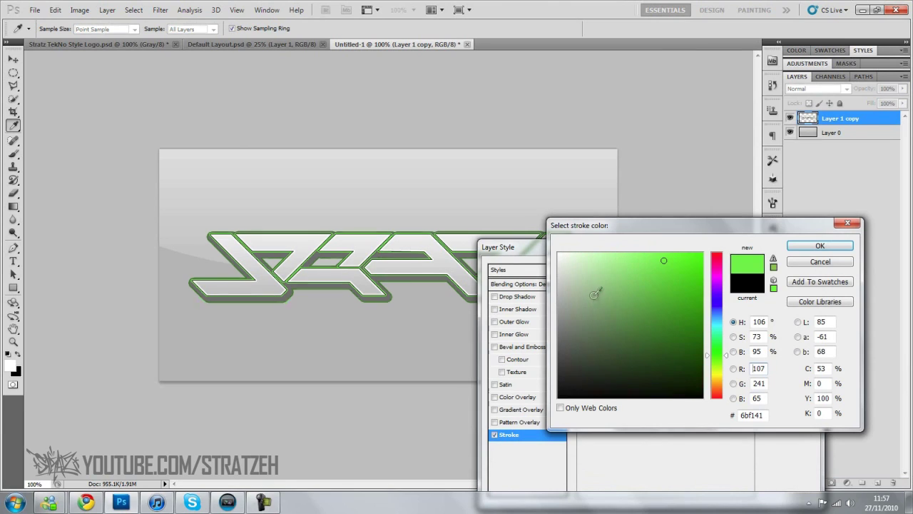
drag(594, 296, 652, 252)
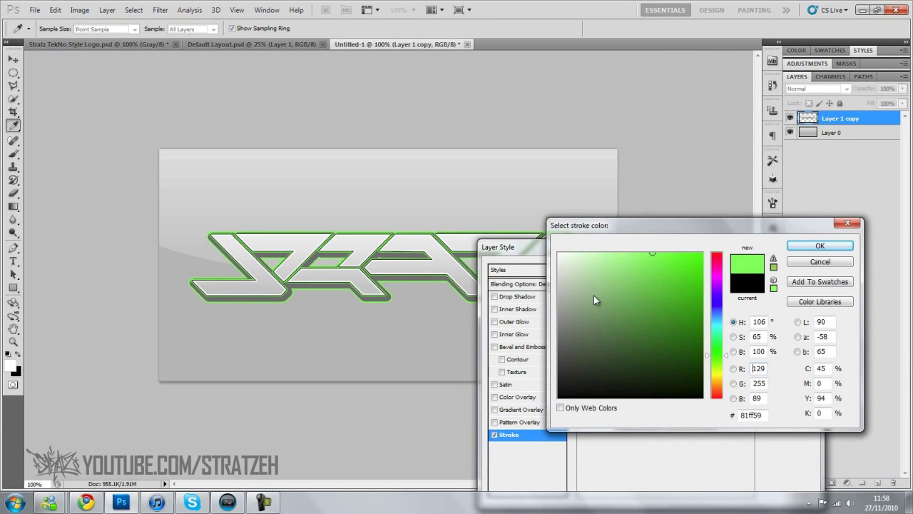
key(Return)
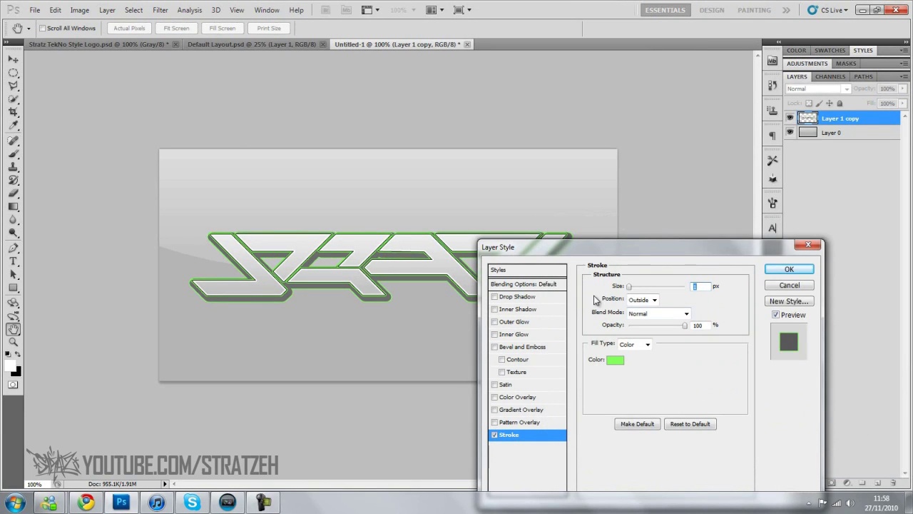
Add a dark green 005d18 Drop Shadow with 100% opacity, 0 px distance and 14% spread, apply the style and collapse the layer's effects list
click(517, 296)
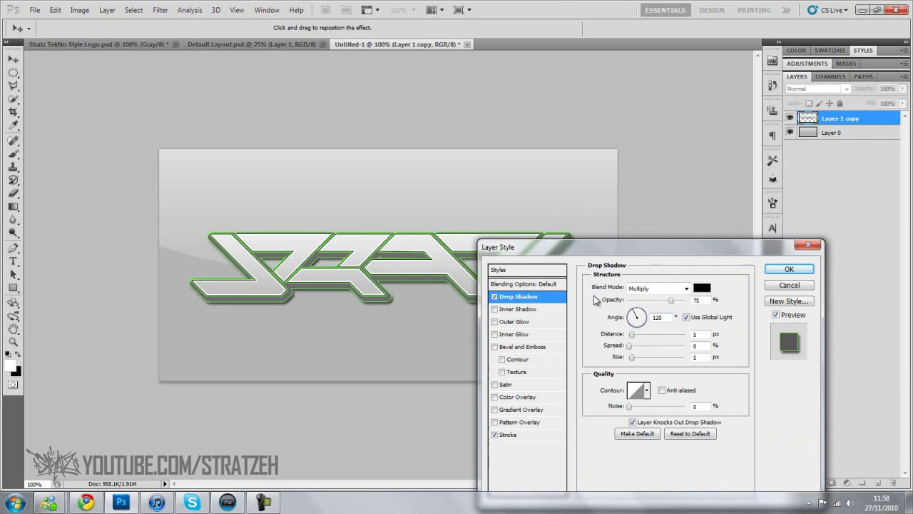
drag(631, 334, 636, 357)
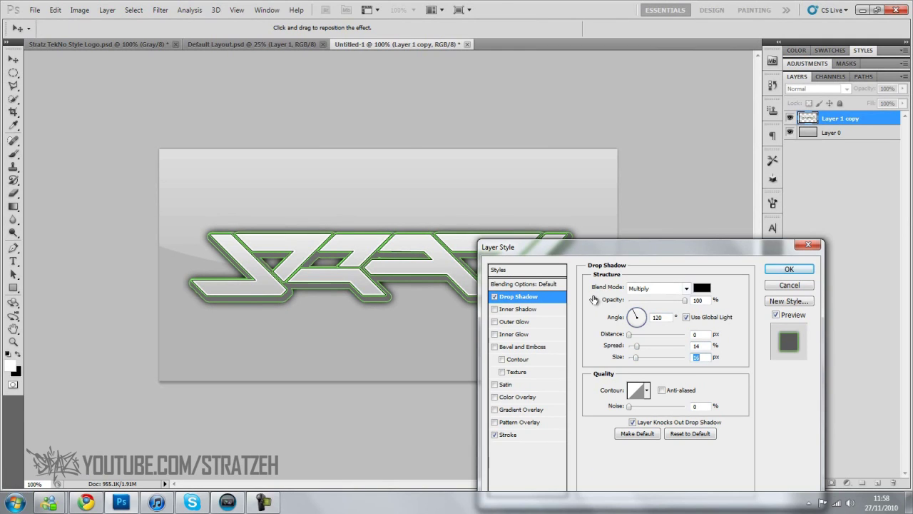
click(702, 288)
click(717, 343)
mouse_move(646, 351)
mouse_down()
mouse_move(655, 253)
mouse_move(695, 310)
mouse_move(704, 344)
mouse_up()
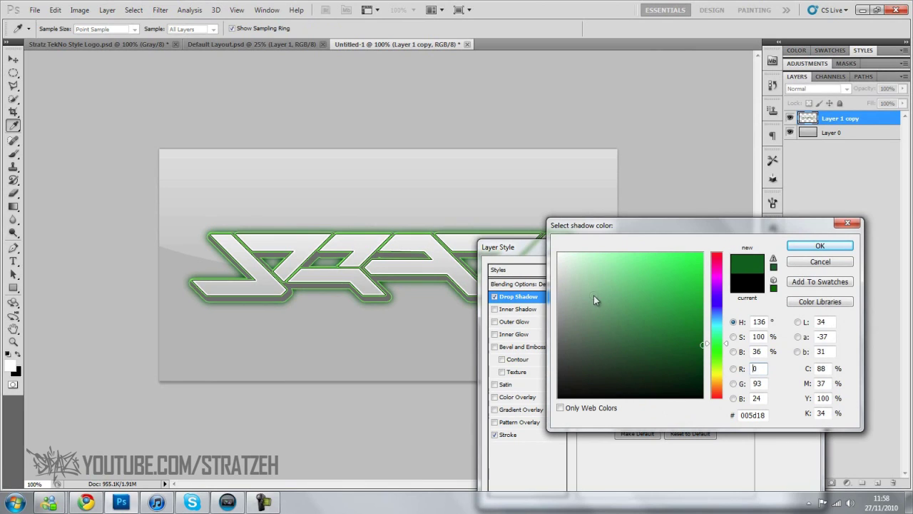
click(820, 246)
key(Return)
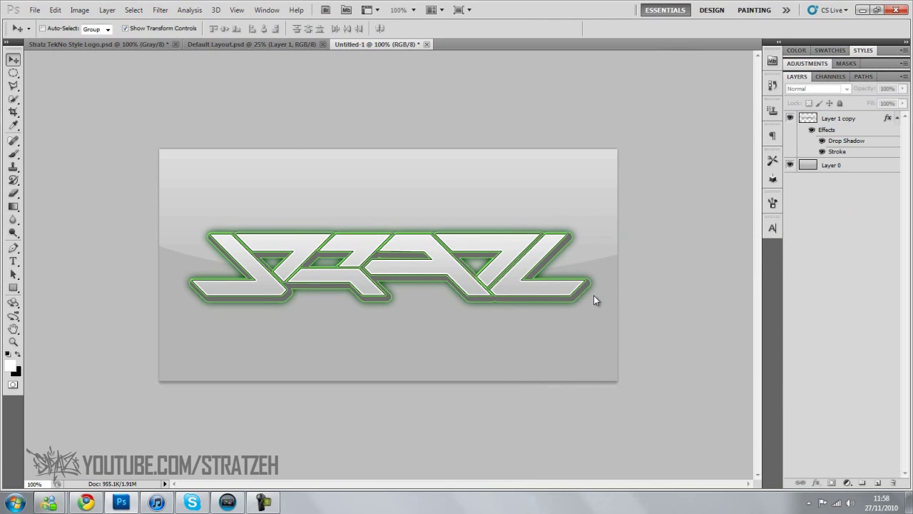
click(898, 118)
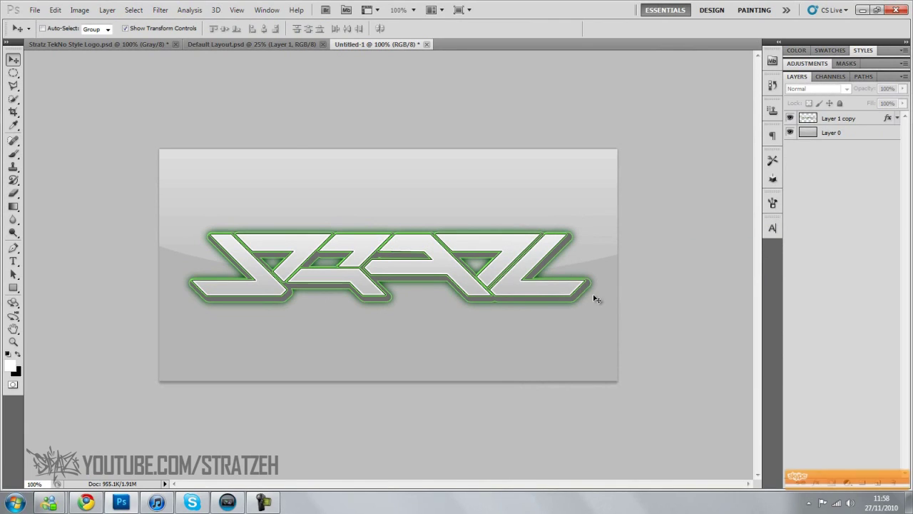